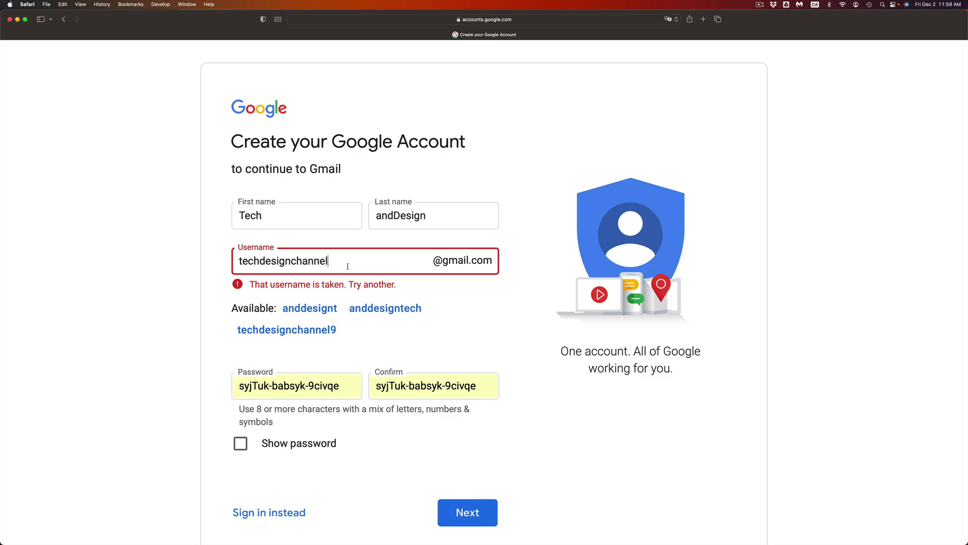
# Step: Append 20 to the Gmail username so it becomes available
pyautogui.write('2022')
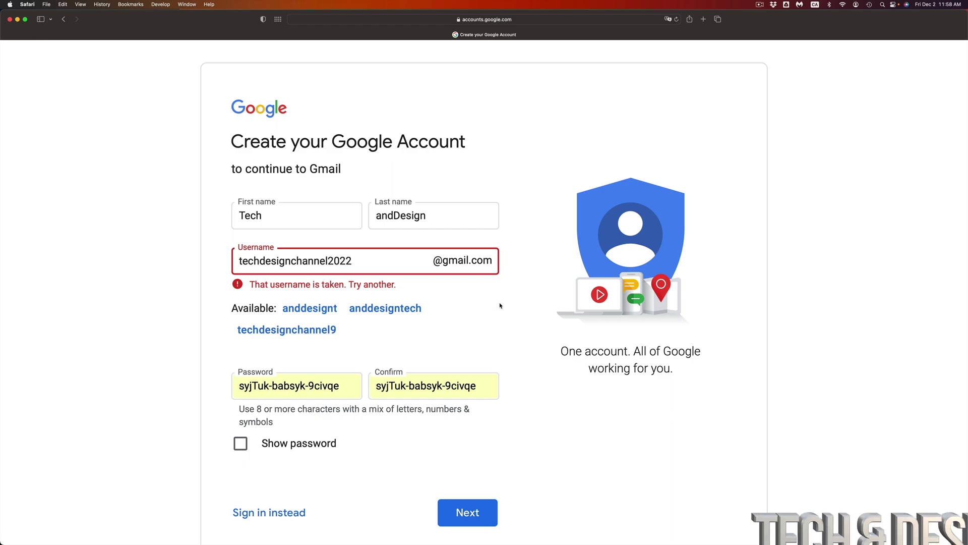
pyautogui.click(500, 306)
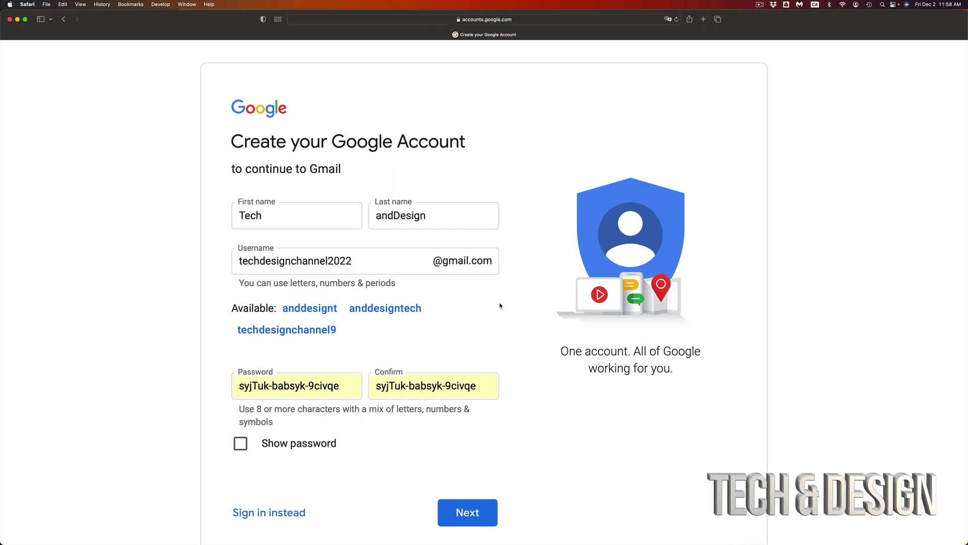
pyautogui.click(377, 262)
pyautogui.click(303, 387)
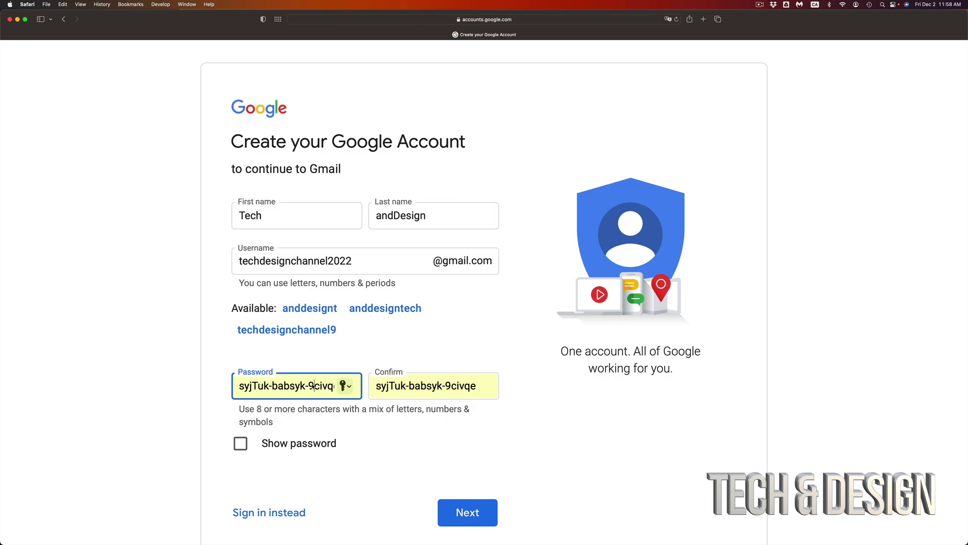
# Step: Show the suggested password in plain text with Show password
pyautogui.moveTo(249, 387); pyautogui.dragTo(342, 392)
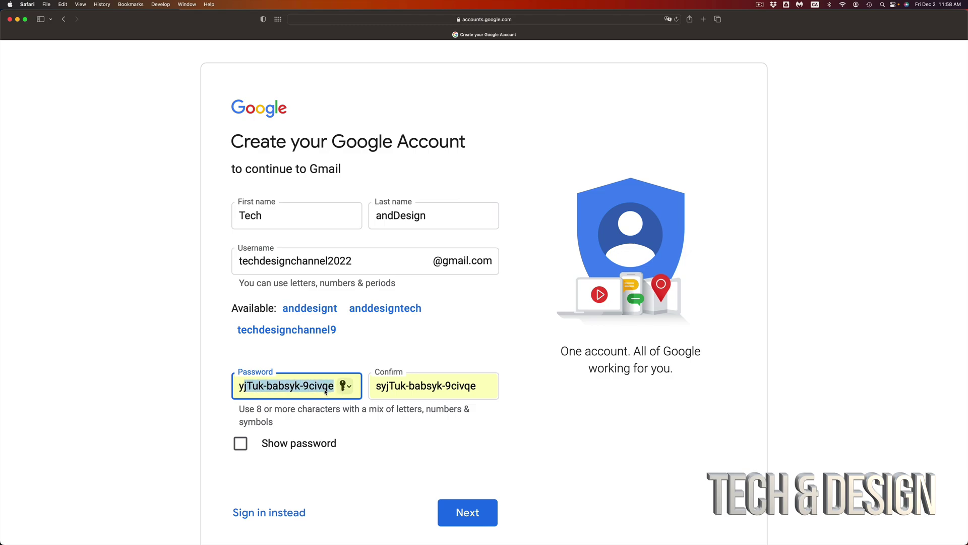
pyautogui.click(325, 392)
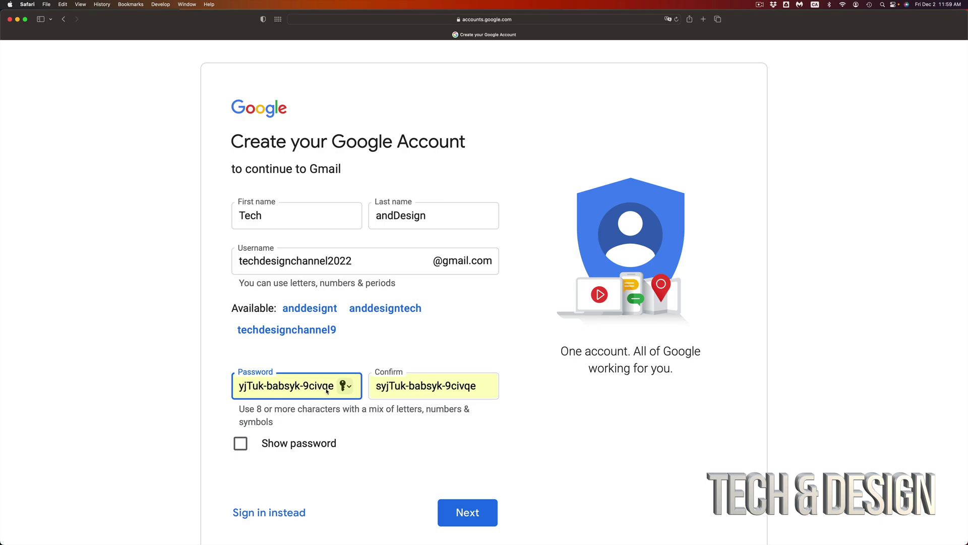
pyautogui.click(240, 444)
pyautogui.click(326, 391)
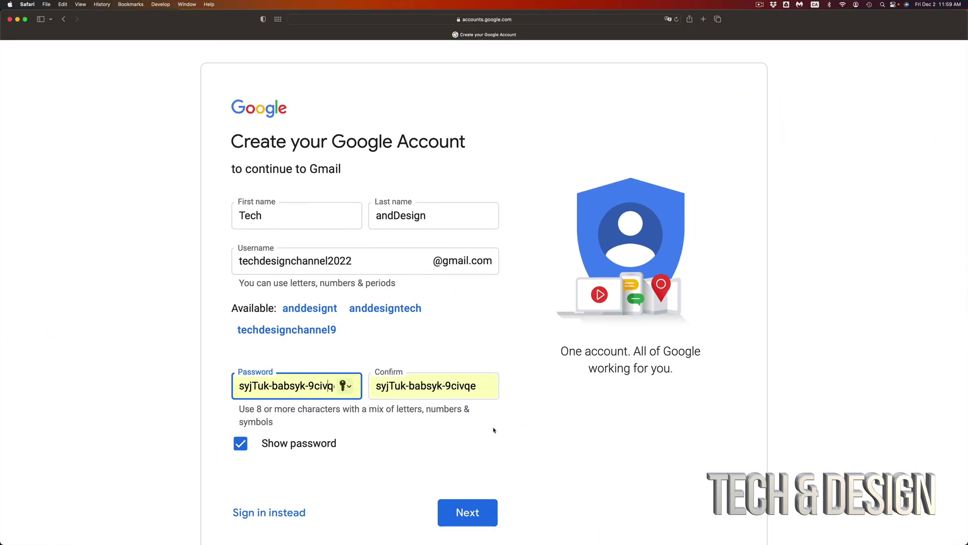
pyautogui.click(493, 429)
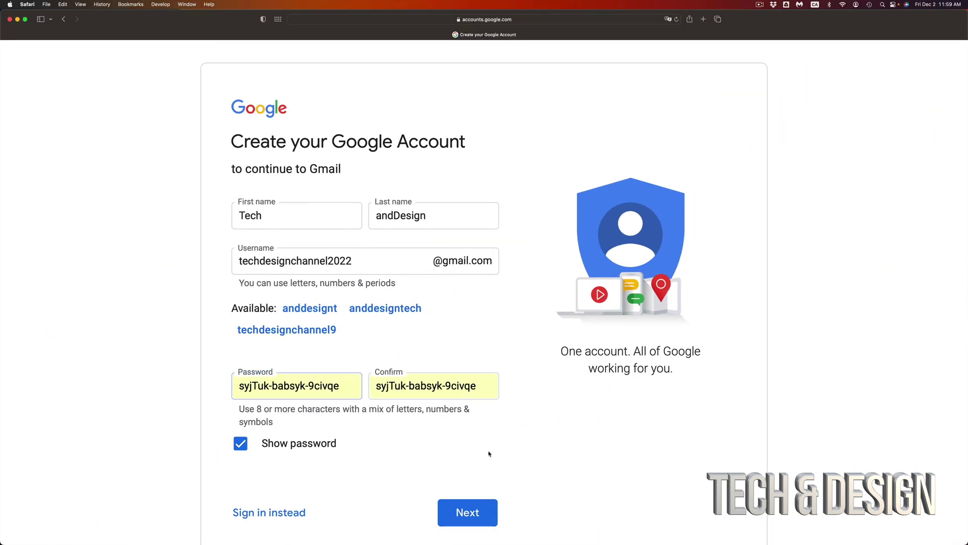
# Step: Submit the sign-up details and enter a Canadian phone number
pyautogui.click(473, 513)
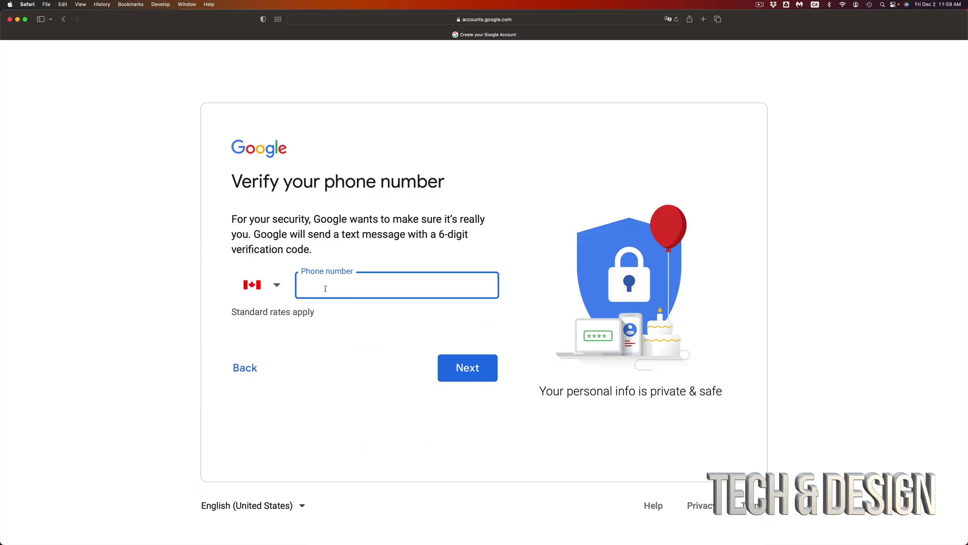
pyautogui.click(274, 288)
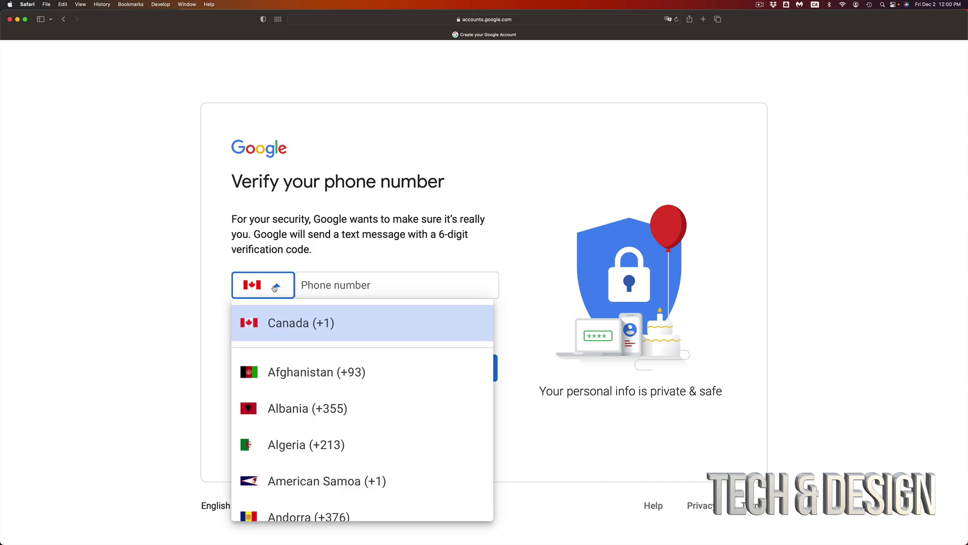
pyautogui.scroll(-15, 298, 453)
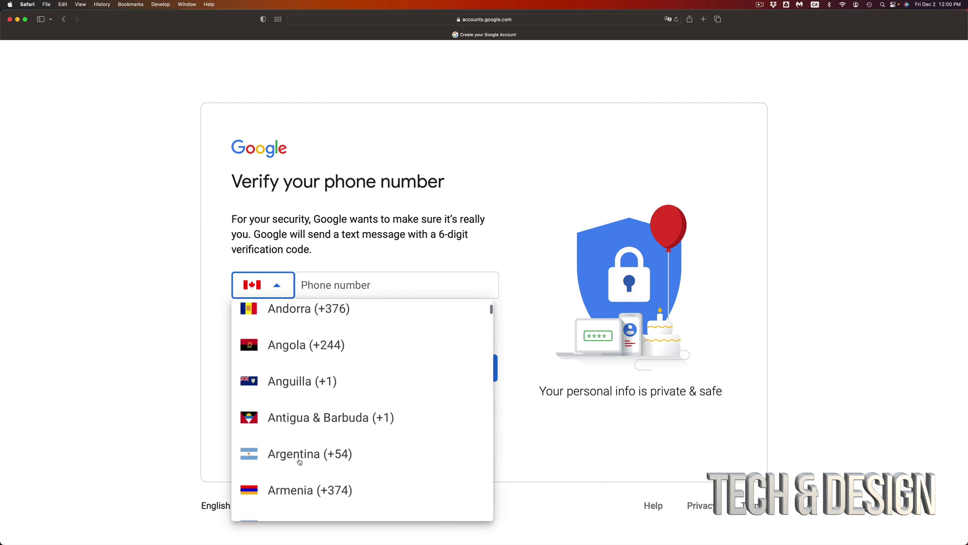
pyautogui.scroll(-10, 299, 461)
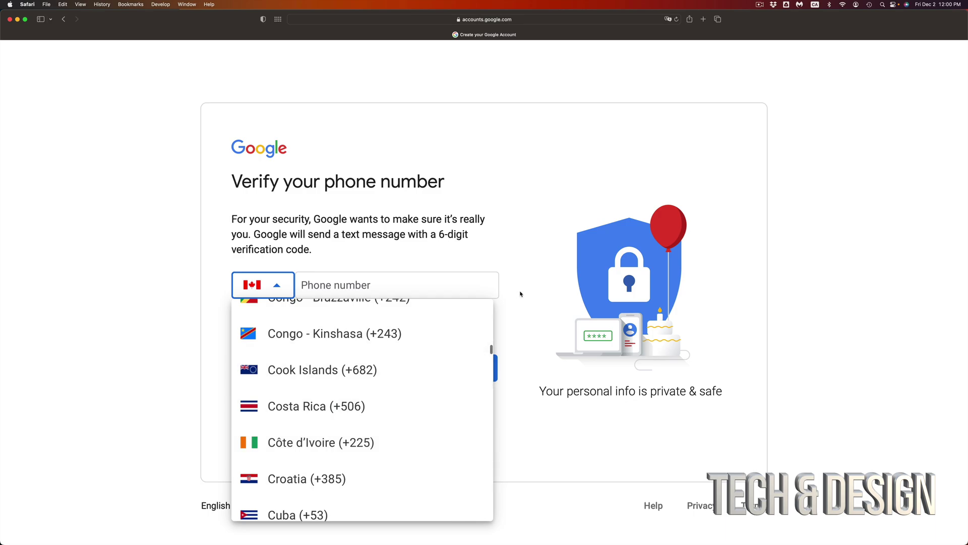
pyautogui.click(399, 285)
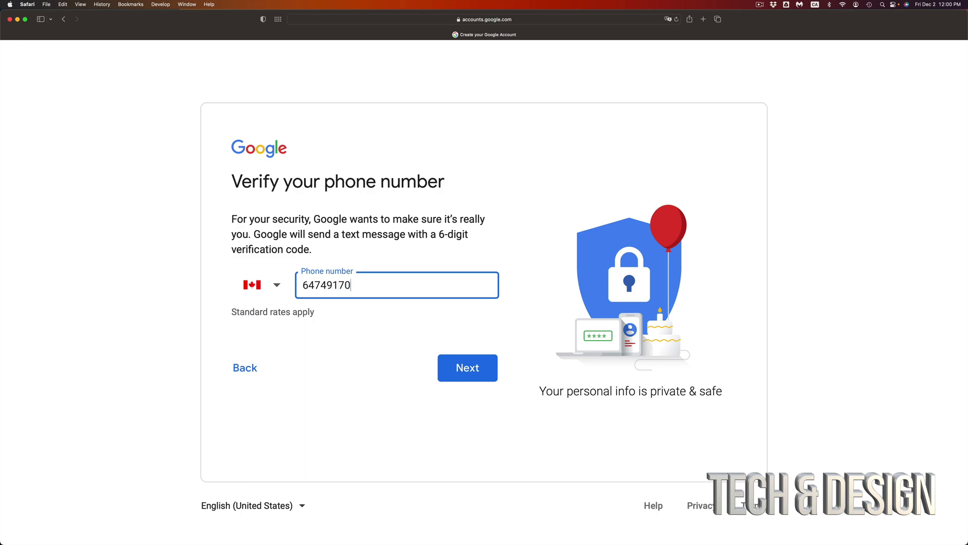
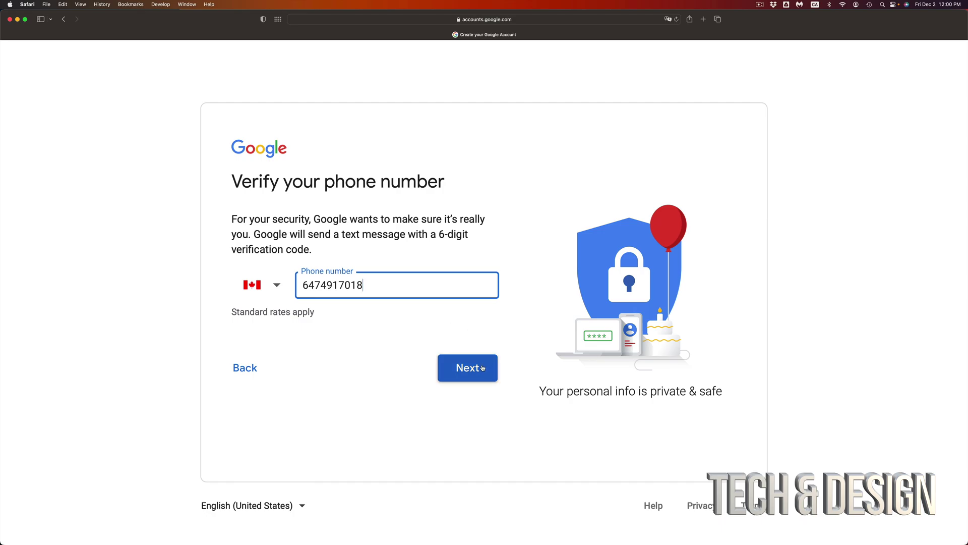
# Step: Verify the phone number with the texted G- code
pyautogui.click(482, 367)
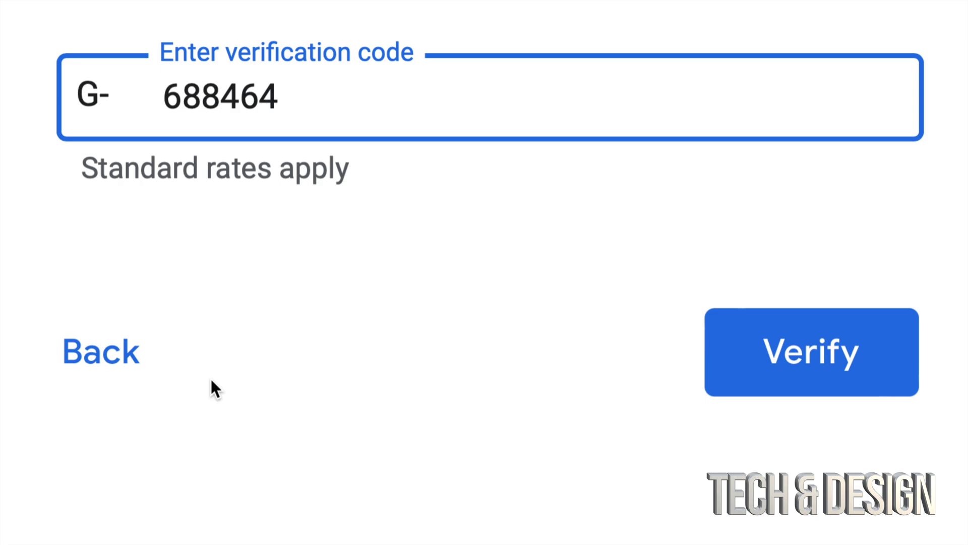
pyautogui.moveTo(283, 98); pyautogui.dragTo(157, 97)
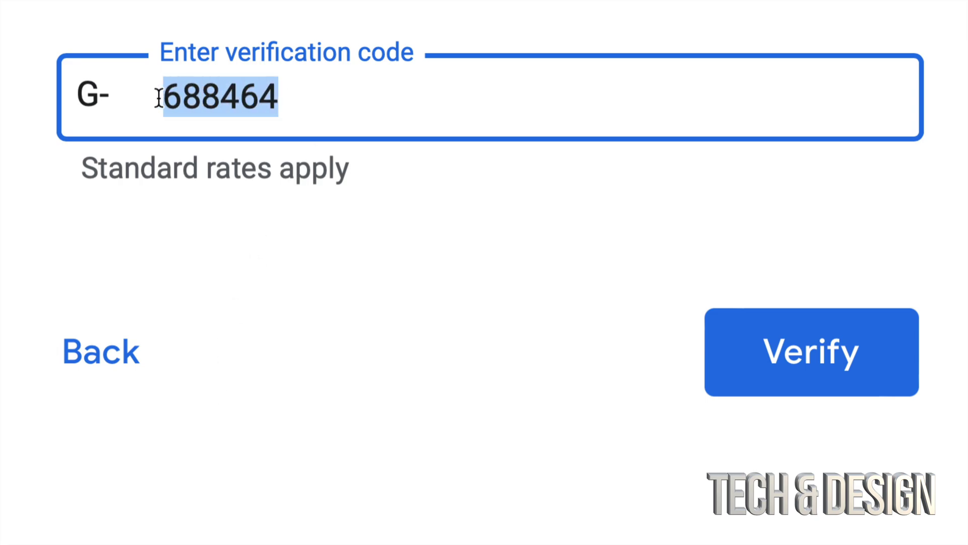
pyautogui.click(241, 97)
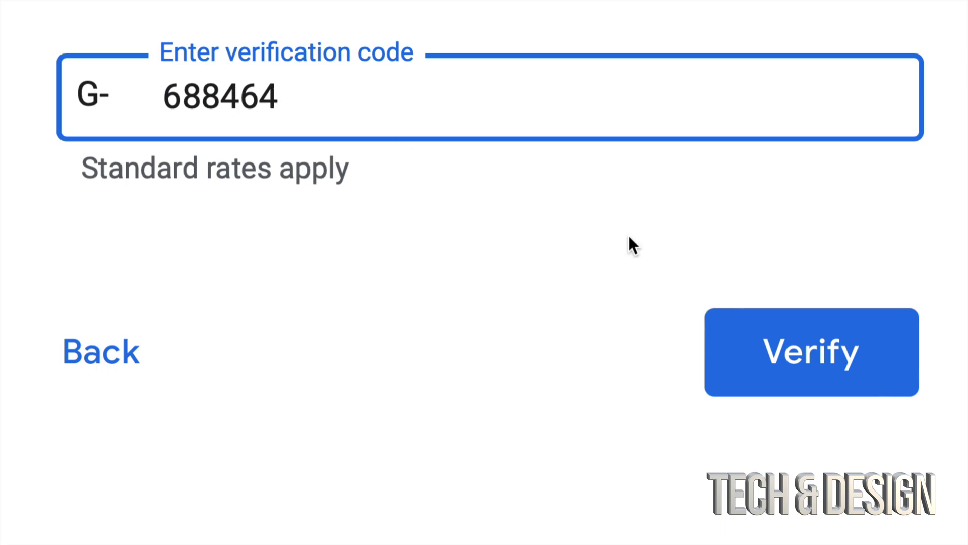
pyautogui.click(814, 357)
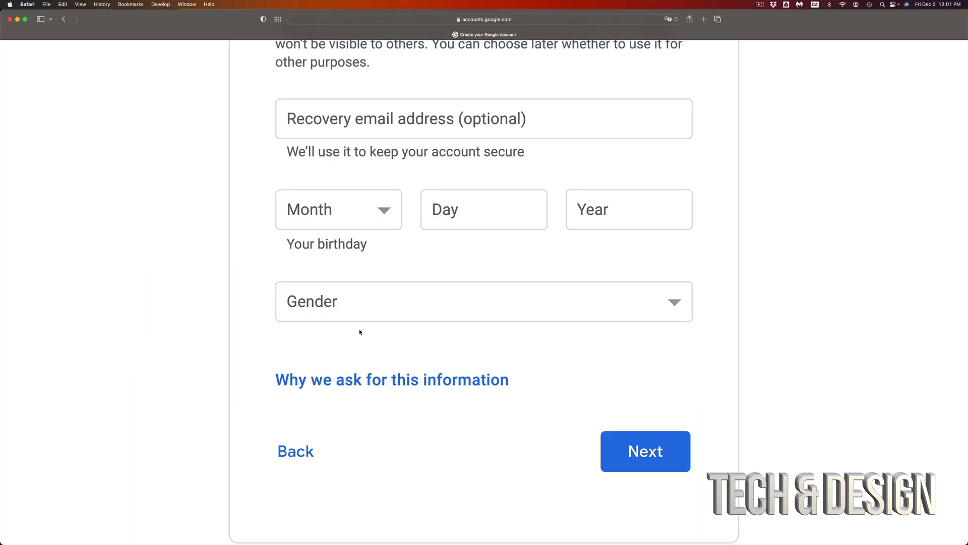
pyautogui.scroll(-1, 359, 332)
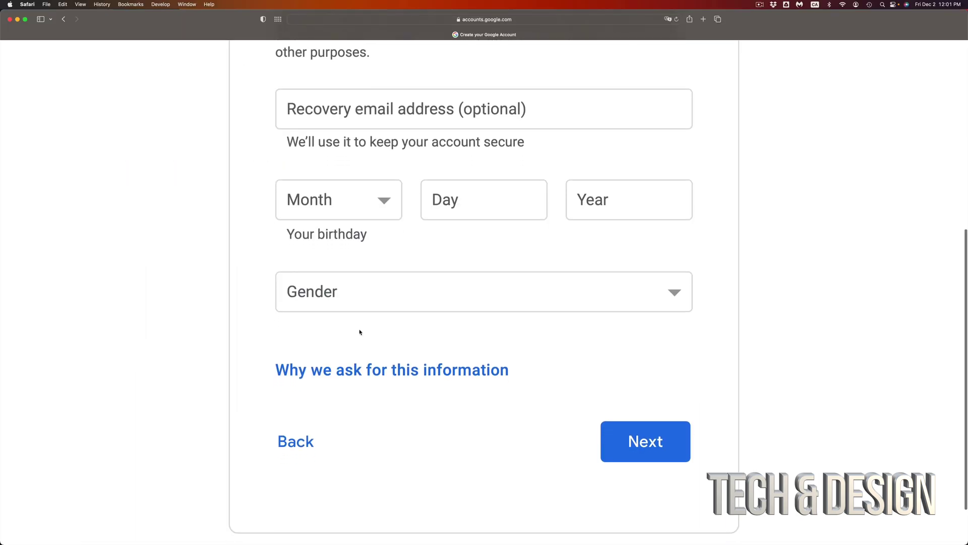
pyautogui.click(387, 114)
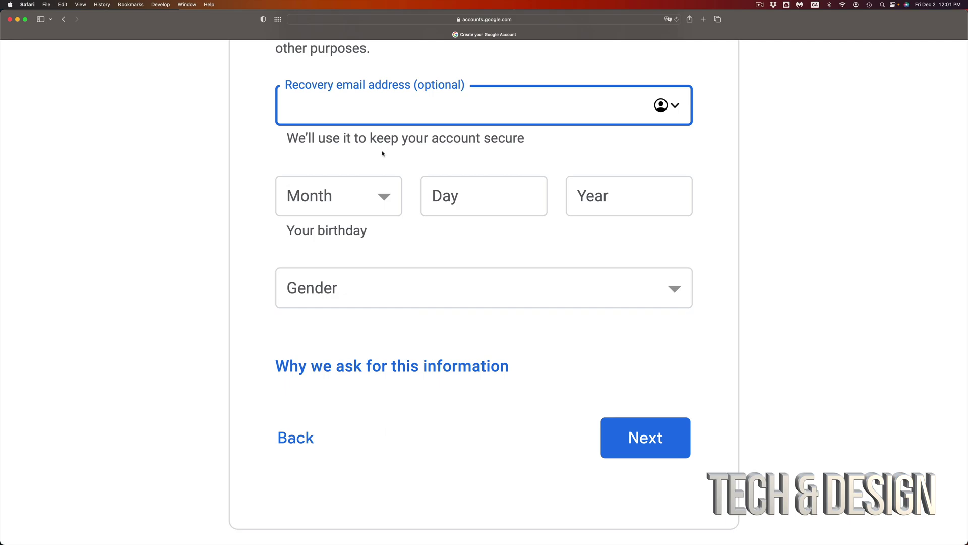
pyautogui.click(377, 198)
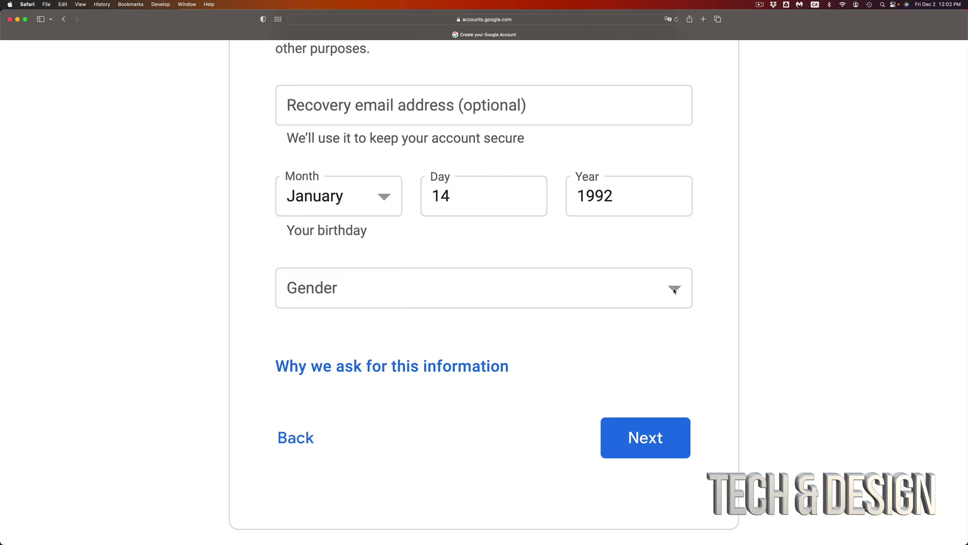
pyautogui.click(674, 289)
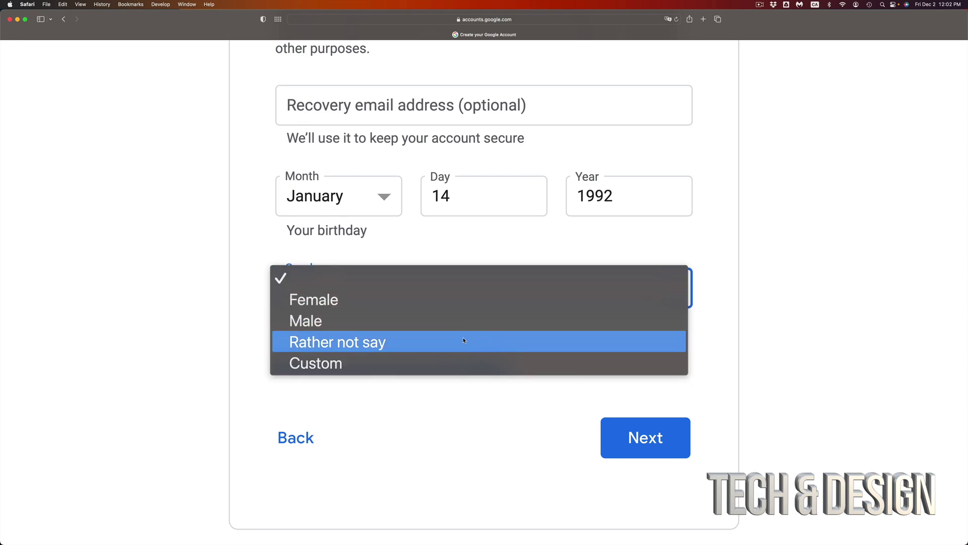
pyautogui.click(454, 323)
pyautogui.scroll(-1, 481, 437)
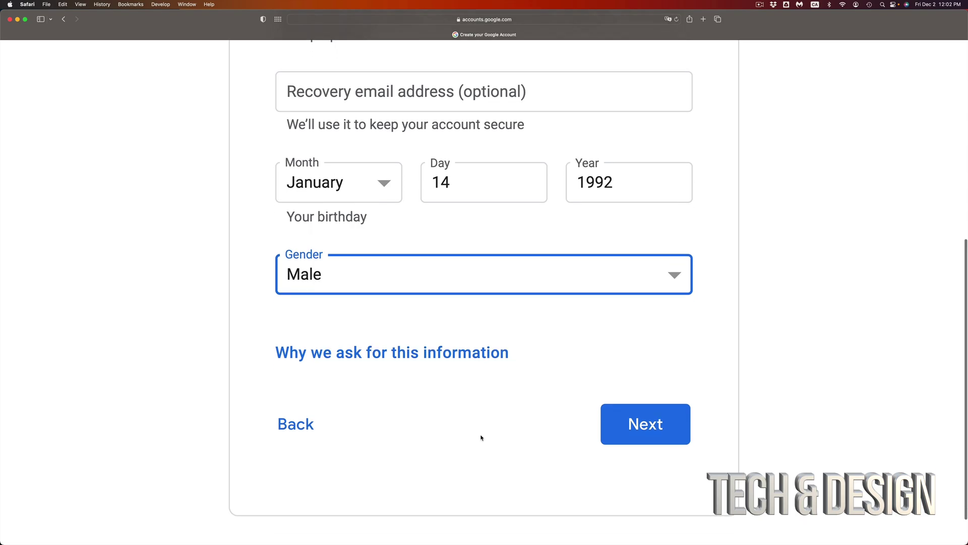
pyautogui.scroll(-2, 481, 437)
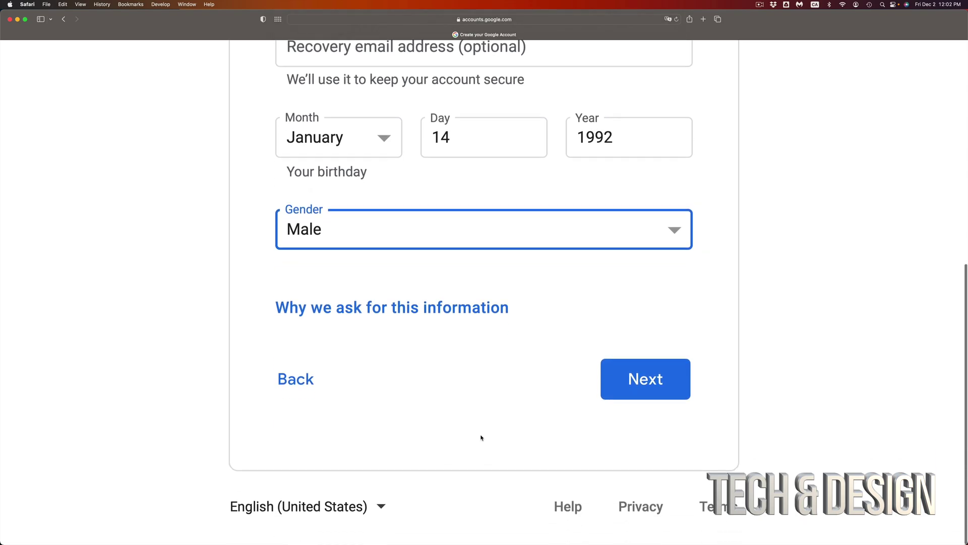
# Step: Zoom the page out and skip adding a phone number
pyautogui.click(643, 382)
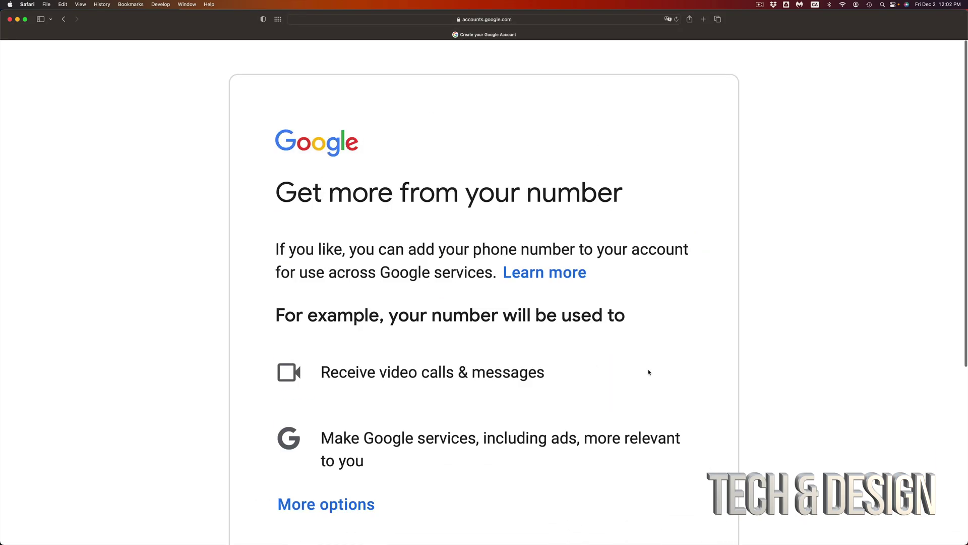
pyautogui.scroll(-2, 649, 373)
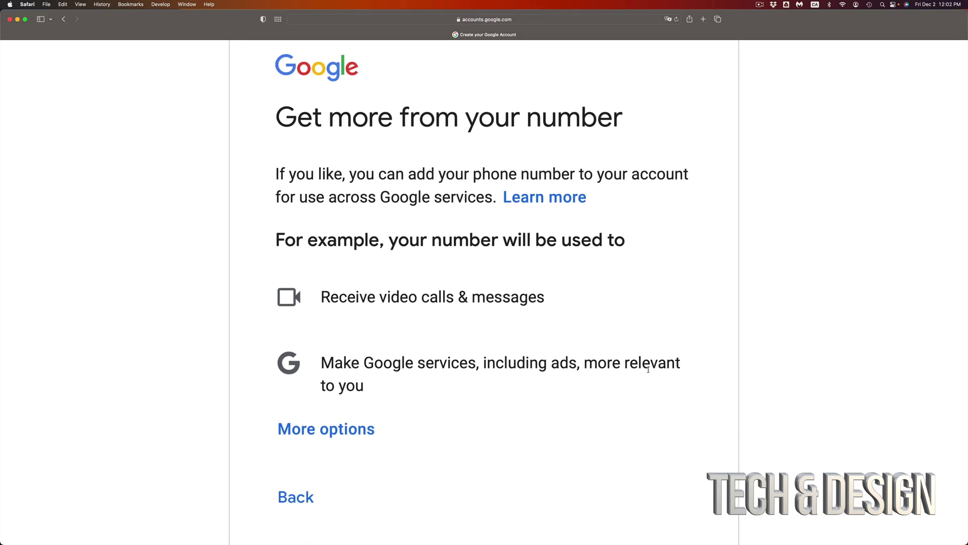
pyautogui.press('super+minus')
pyautogui.scroll(-1, 649, 368)
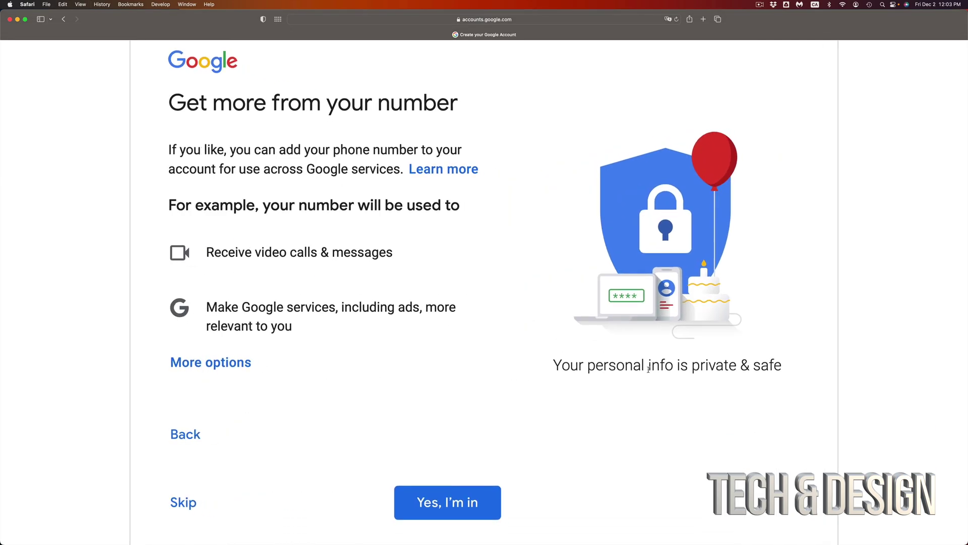
pyautogui.scroll(-3, 649, 368)
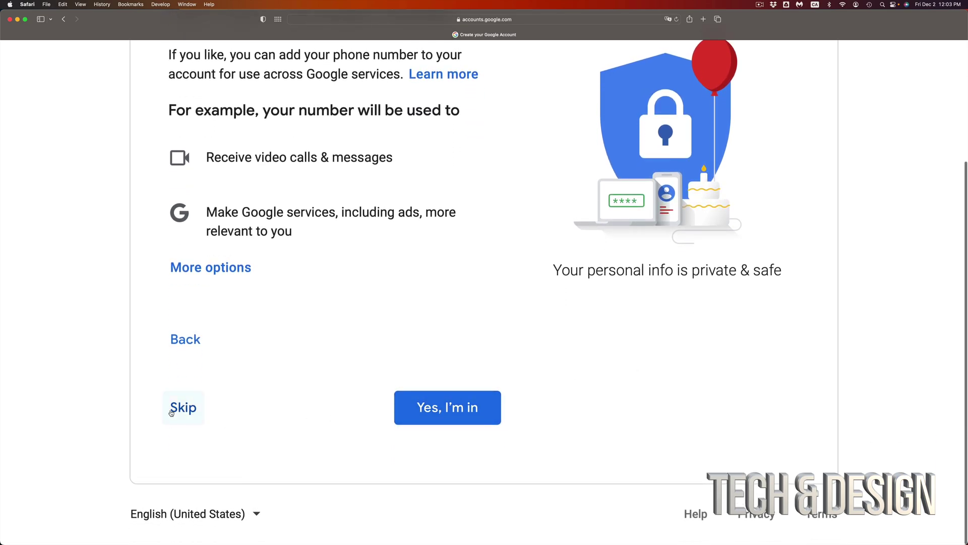
pyautogui.click(174, 408)
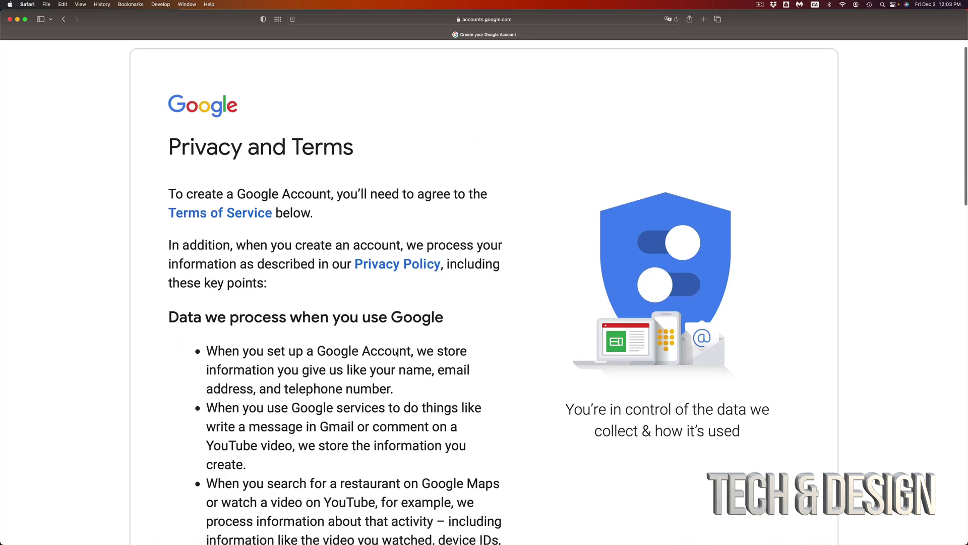
# Step: Scroll through the Privacy and Terms and agree to create the account
pyautogui.scroll(-5, 397, 353)
pyautogui.scroll(-15, 396, 353)
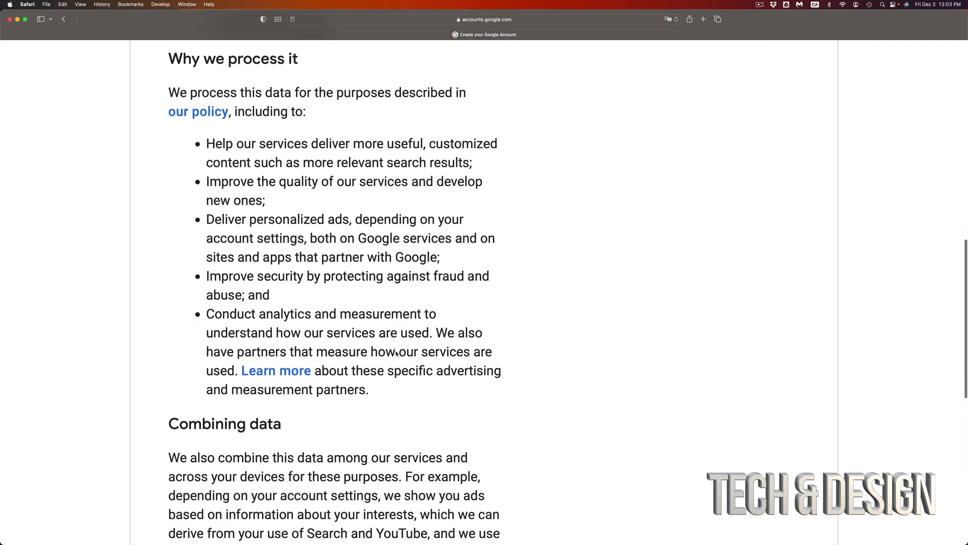
pyautogui.scroll(-8, 396, 351)
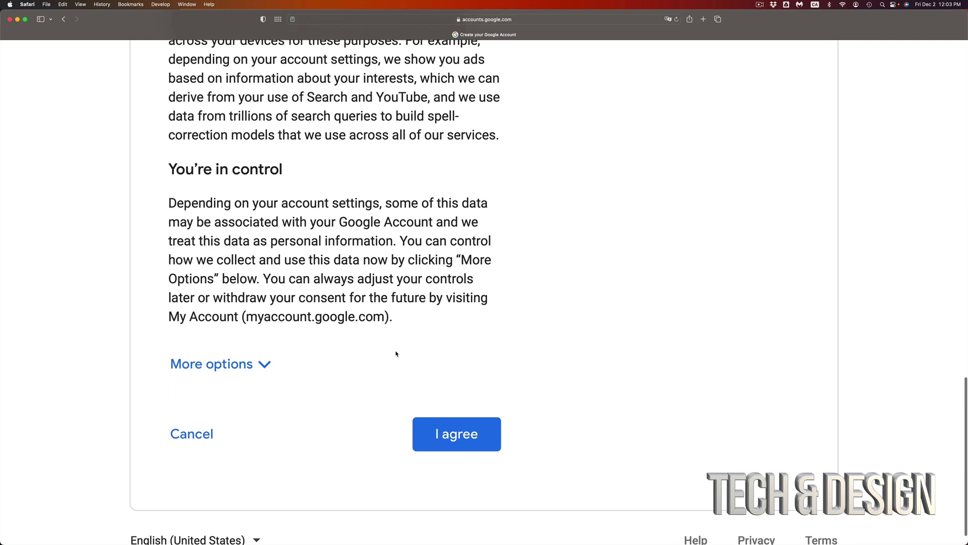
pyautogui.click(462, 426)
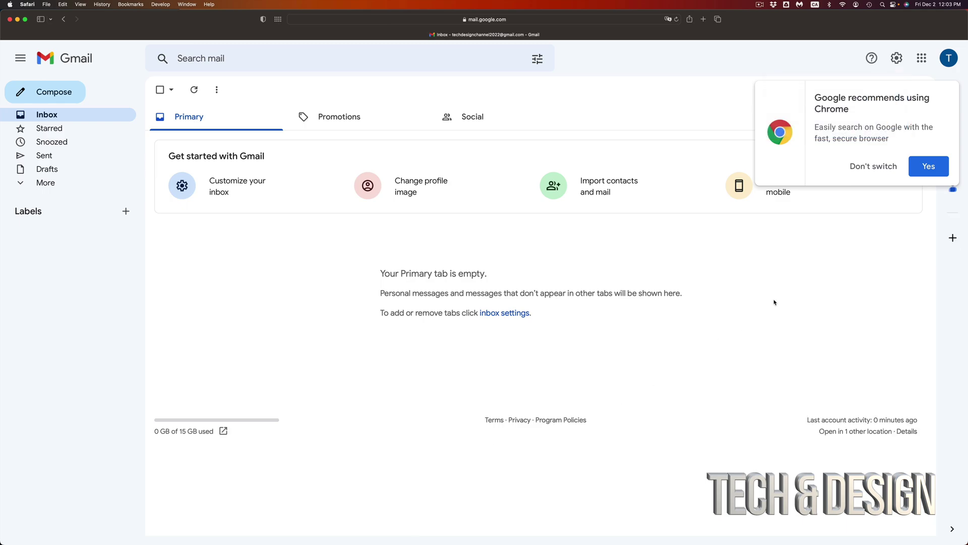
# Step: Decline the switch-to-Chrome suggestion and zoom in on Gmail
pyautogui.click(859, 168)
pyautogui.press('super+plus')
pyautogui.press('super+plus')
pyautogui.press('super+plus')
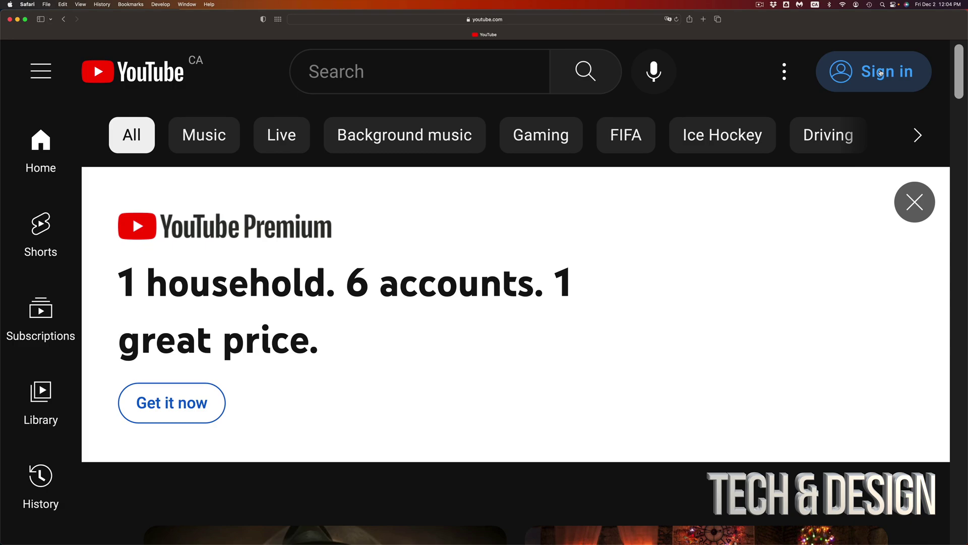
# Step: Sign in to YouTube with the new account and open the account menu
pyautogui.click(881, 73)
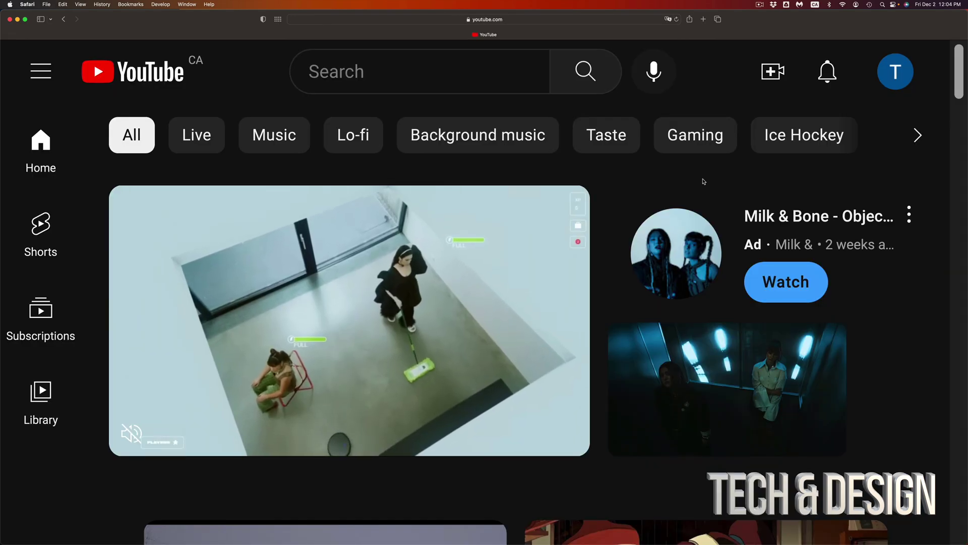
pyautogui.click(895, 76)
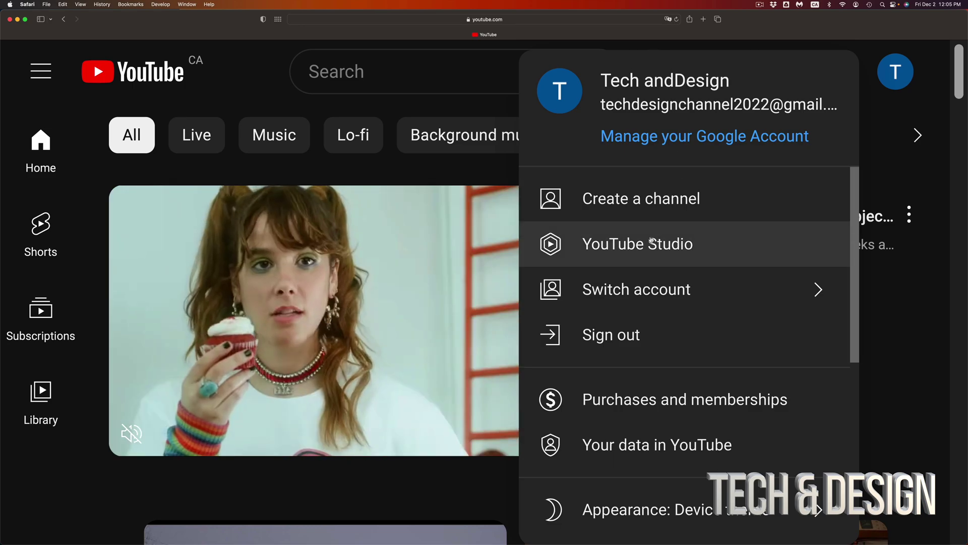
# Step: Correct the new channel's name to 'Tech and Design' by adding the missing space
pyautogui.click(623, 247)
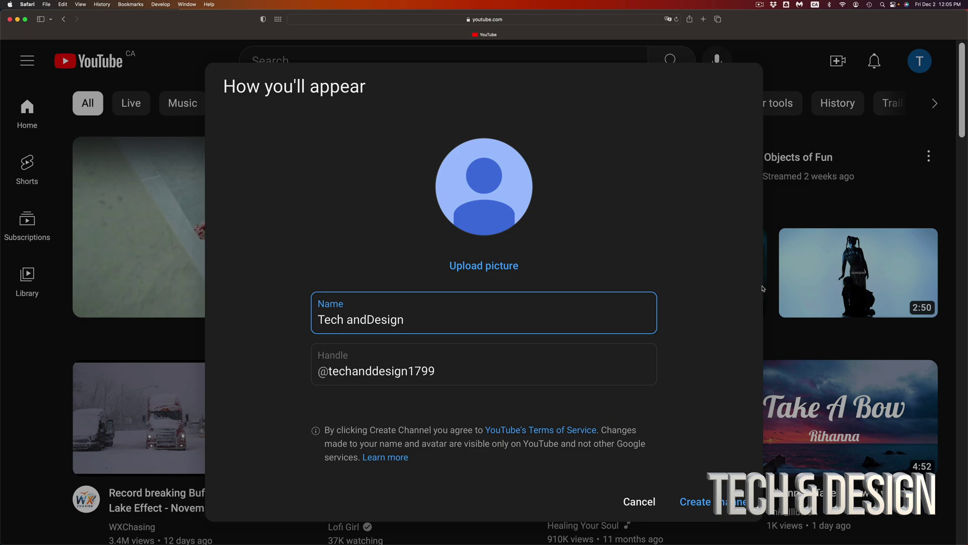
pyautogui.click(442, 240)
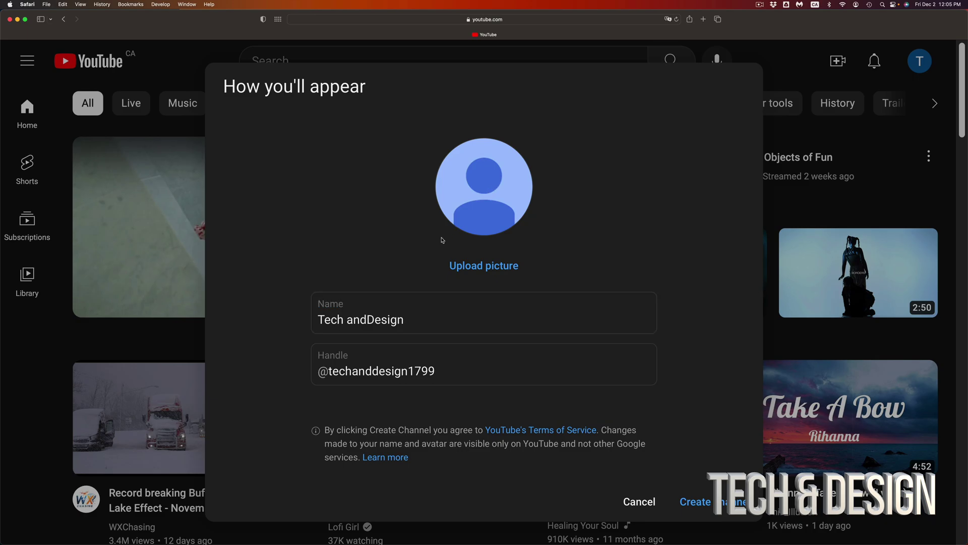
pyautogui.click(375, 319)
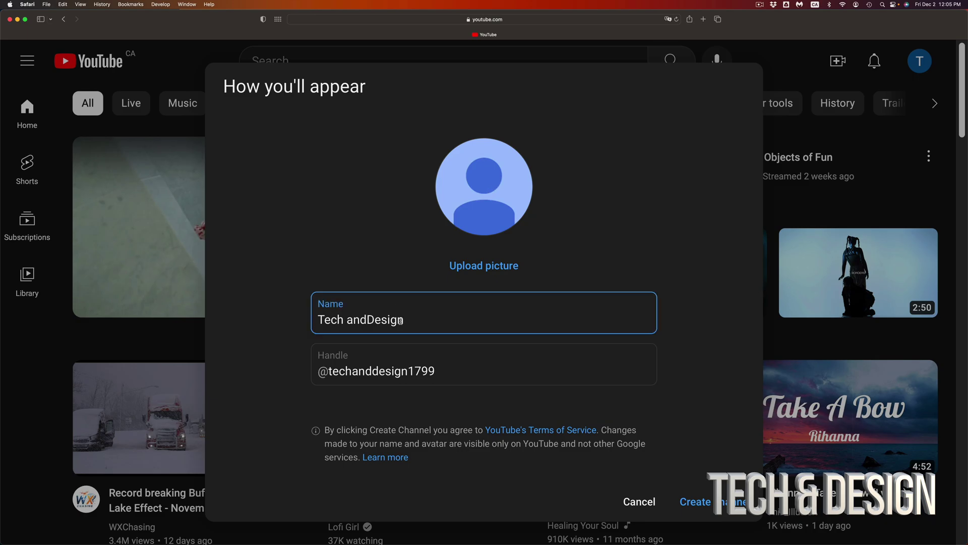
pyautogui.moveTo(413, 321); pyautogui.dragTo(313, 327)
pyautogui.press('Right')
pyautogui.press('Left')
pyautogui.press('Left')
pyautogui.press('Left')
pyautogui.press('Left')
pyautogui.press('Left')
pyautogui.press('Left')
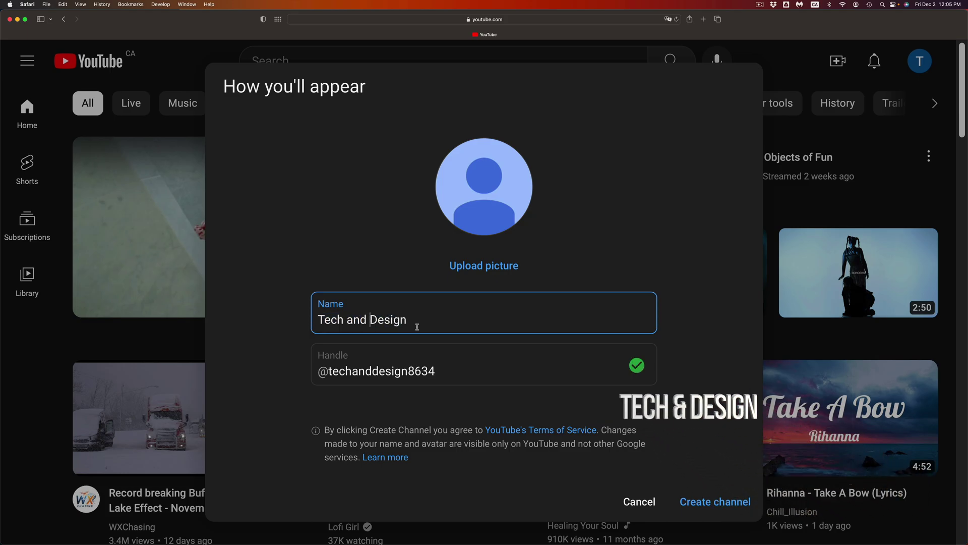
# Step: Check the suggested channel handle and create the channel
pyautogui.click(448, 374)
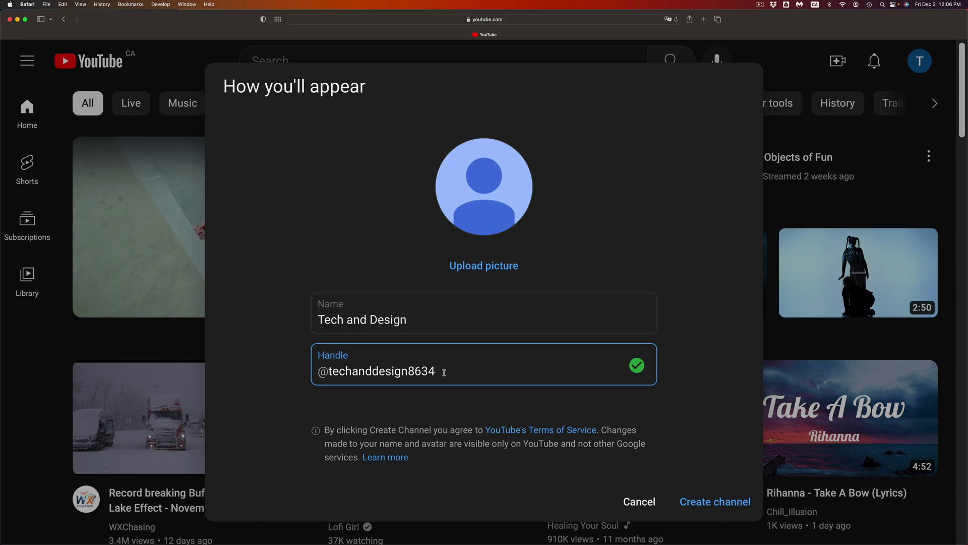
pyautogui.moveTo(445, 372); pyautogui.dragTo(322, 372)
pyautogui.click(447, 373)
pyautogui.click(716, 507)
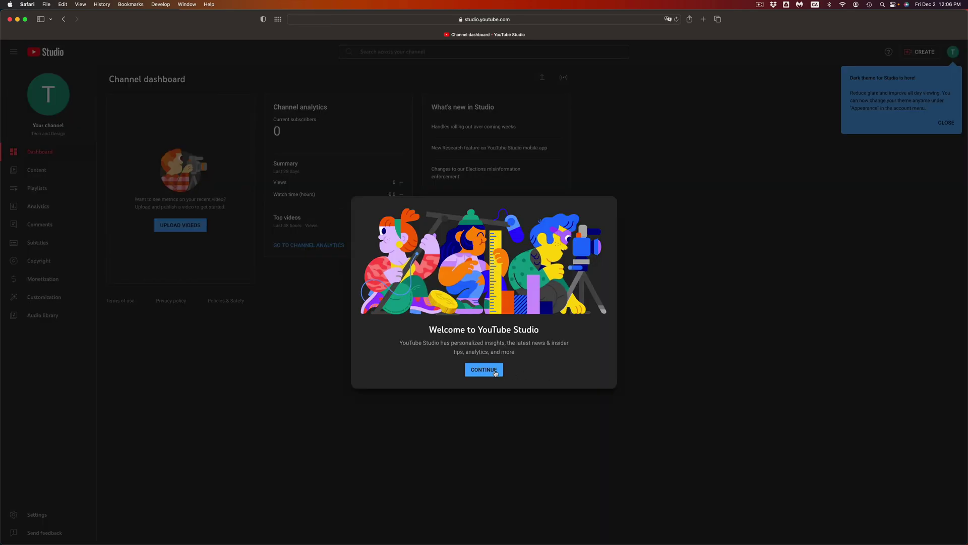
# Step: Dismiss the Studio welcome dialog and the dark theme notice, zooming in
pyautogui.click(495, 372)
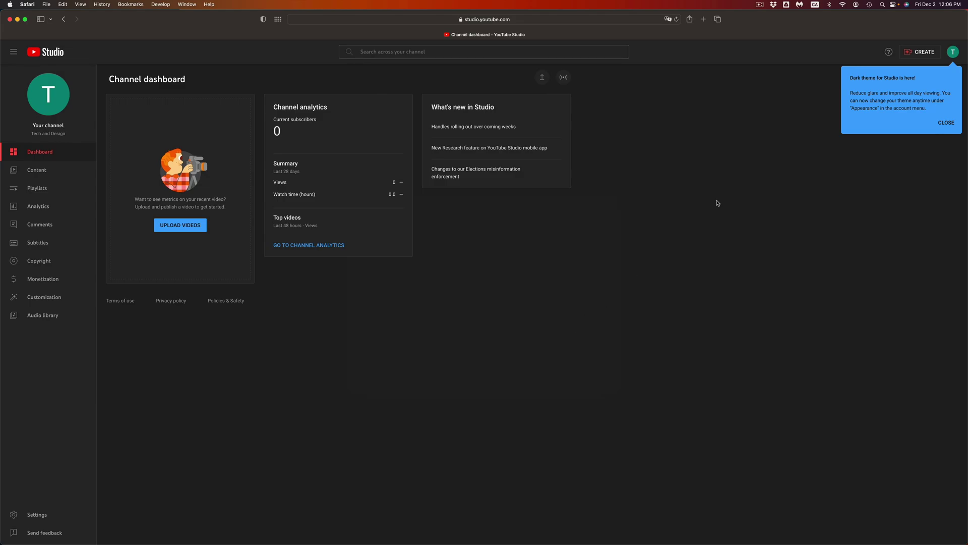
pyautogui.press('super+equal')
pyautogui.press('super+equal')
pyautogui.press('super+equal')
pyautogui.press('super+equal')
pyautogui.press('super+equal')
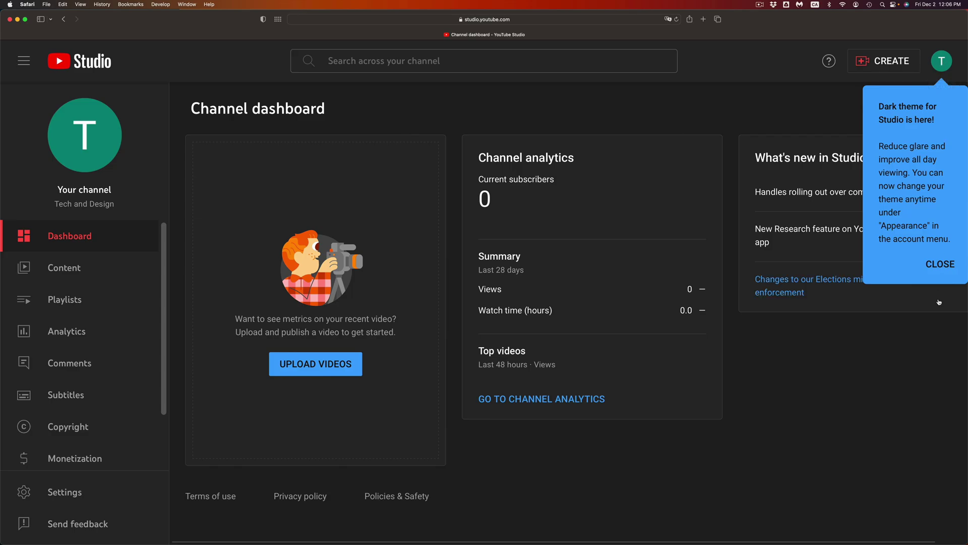
pyautogui.click(938, 266)
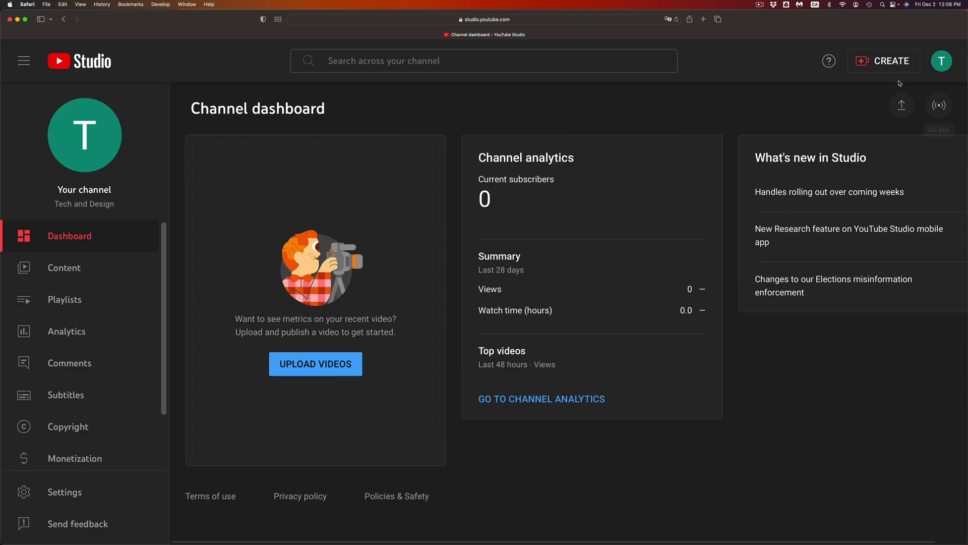
# Step: Look over the CREATE dropdown options, then close them
pyautogui.click(872, 64)
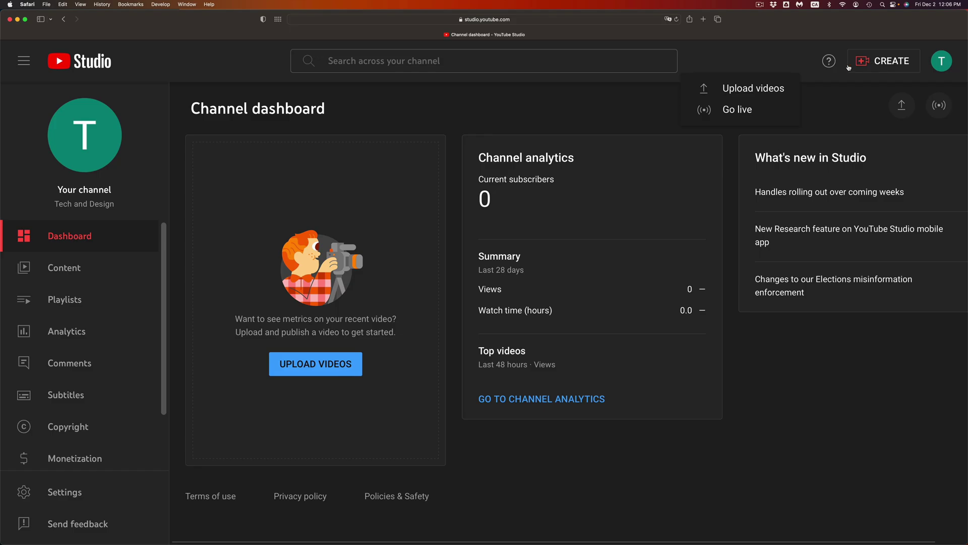
pyautogui.click(902, 62)
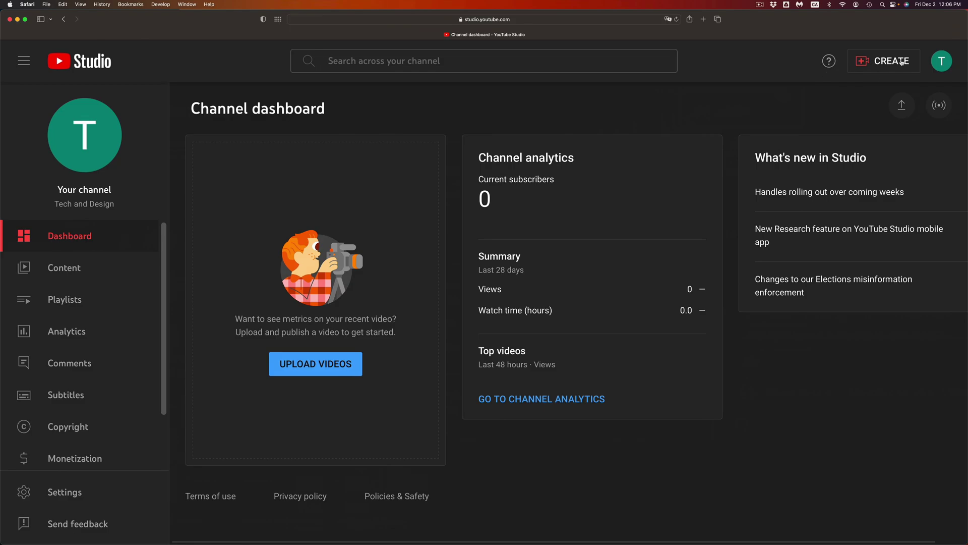
pyautogui.click(903, 62)
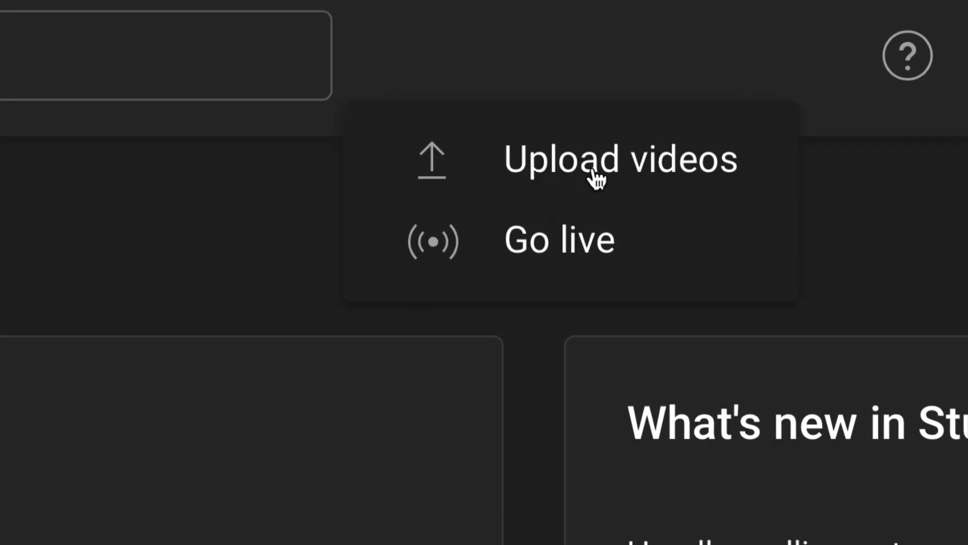
pyautogui.click(484, 108)
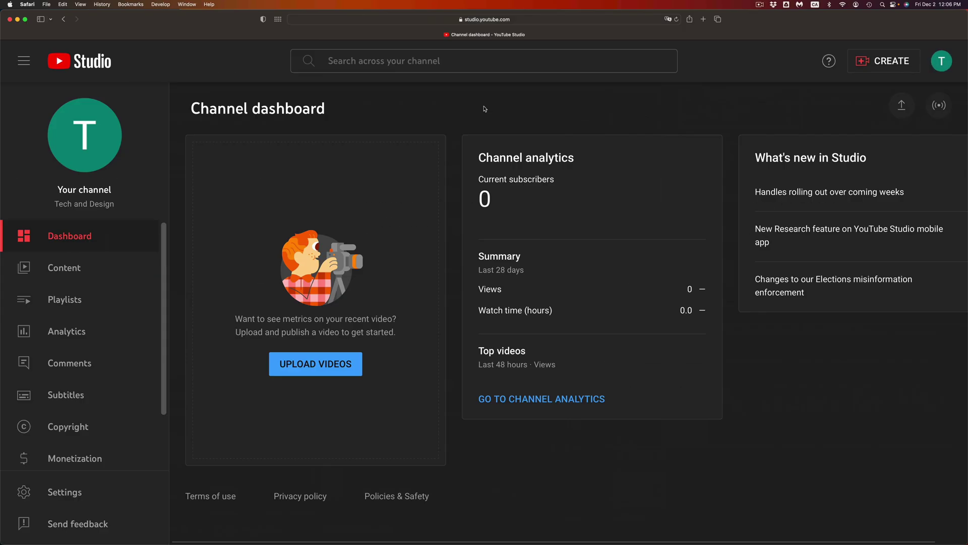